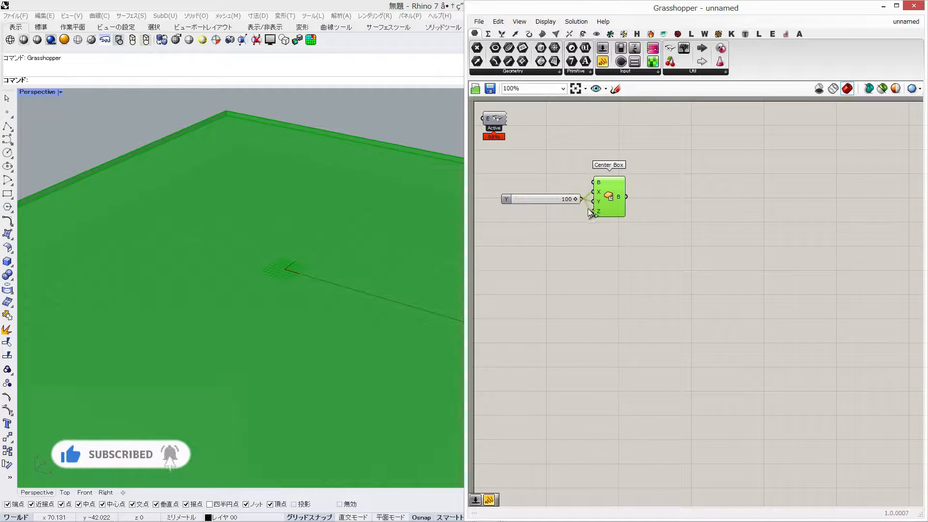
# Add a Populate 3D component and connect the Center Box output to its region input.
pyautogui.scroll(-10, 348, 264)
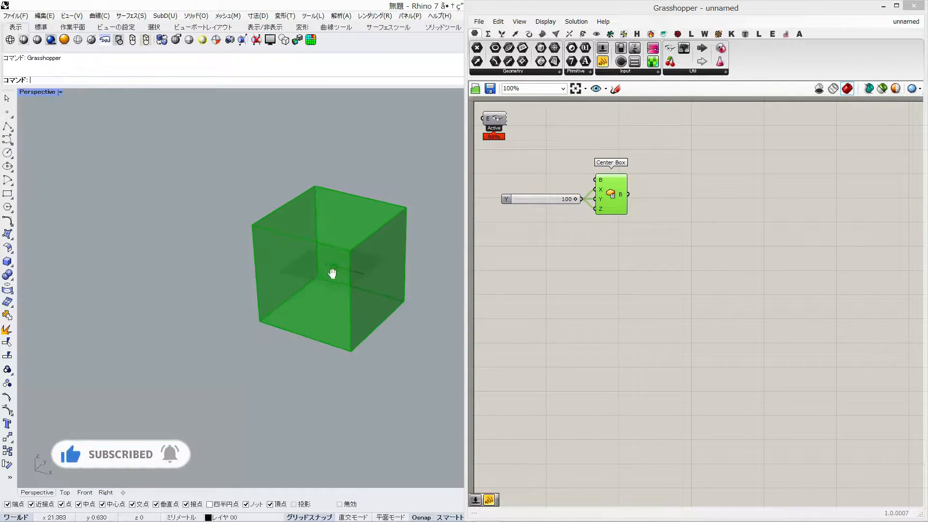
pyautogui.doubleClick(671, 248)
pyautogui.write('pop')
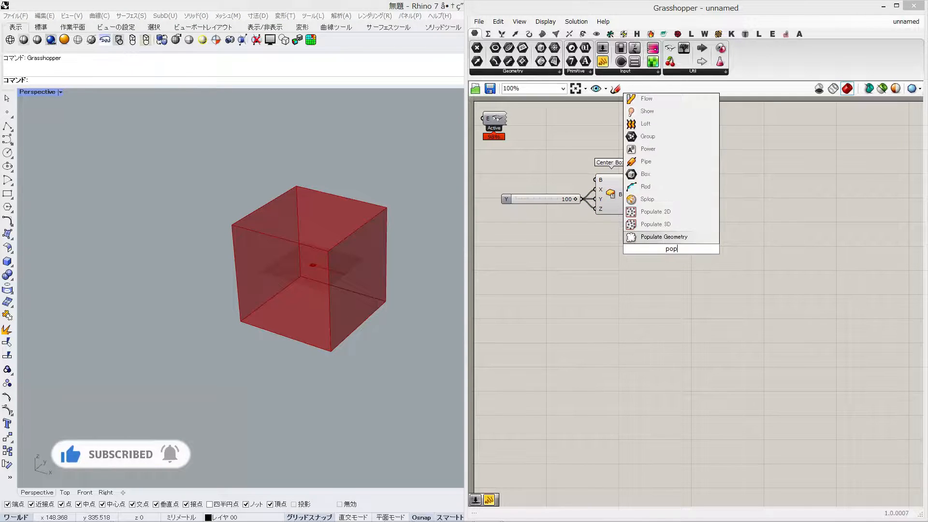
pyautogui.click(683, 225)
pyautogui.moveTo(653, 234); pyautogui.dragTo(655, 236)
pyautogui.moveTo(676, 243); pyautogui.dragTo(688, 203)
# Drive the Populate 3D point count with a number slider set to 50.
pyautogui.doubleClick(576, 236)
pyautogui.write('50')
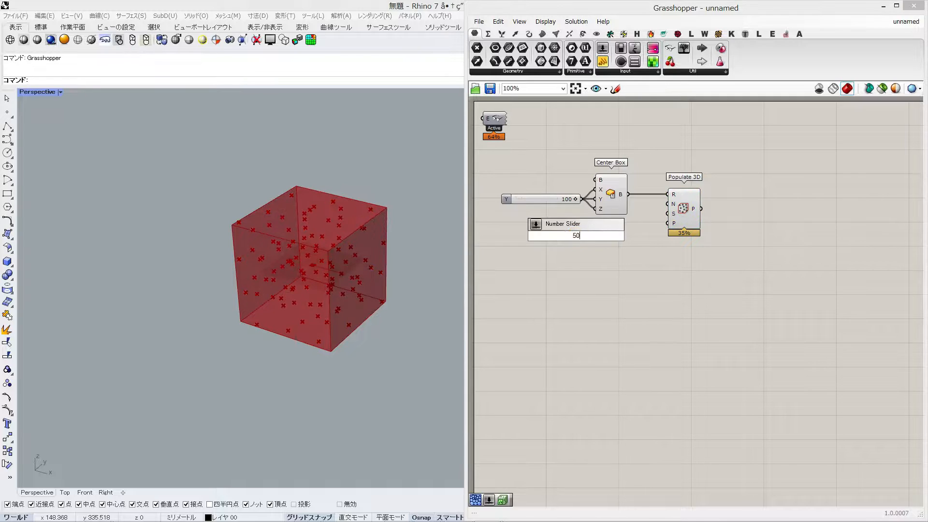
pyautogui.press('Return')
pyautogui.moveTo(618, 235); pyautogui.dragTo(668, 204)
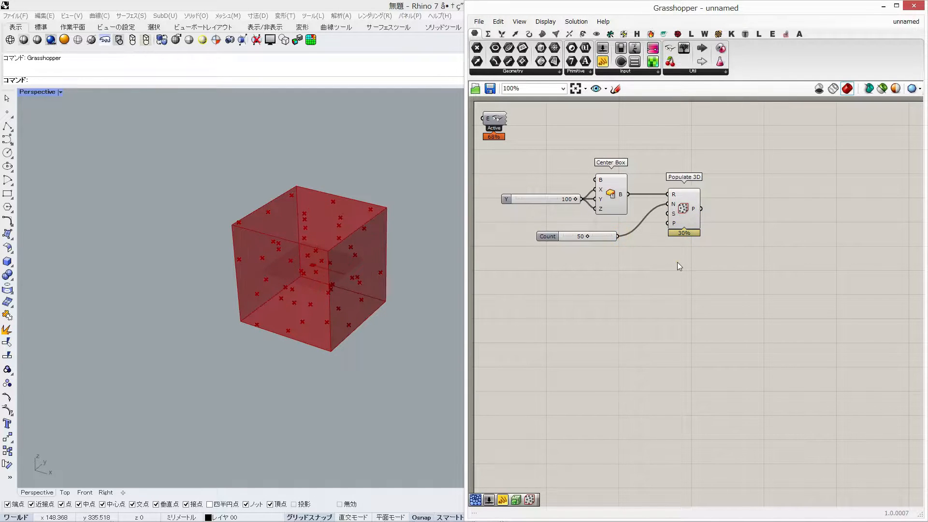
# Add an OcTree component and connect the Populate 3D points to its point input.
pyautogui.doubleClick(677, 262)
pyautogui.write('oct')
pyautogui.press('Return')
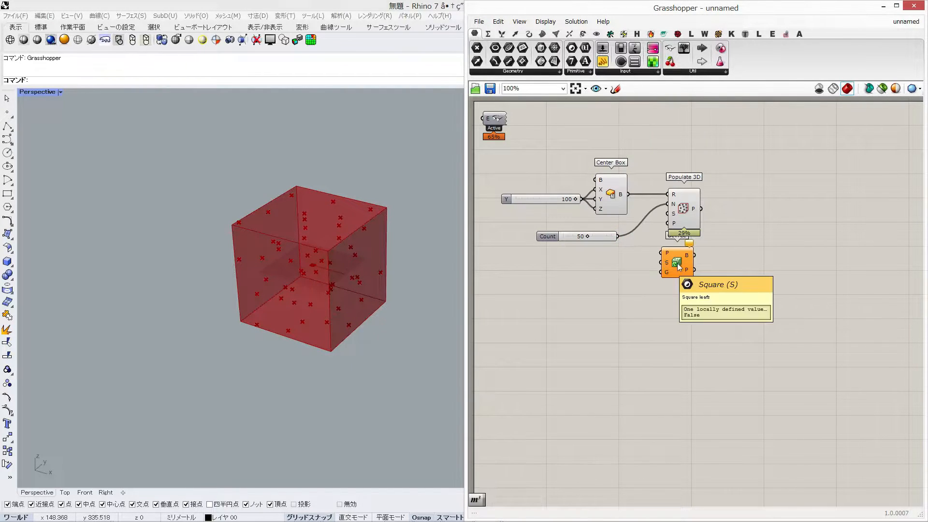
pyautogui.moveTo(678, 261); pyautogui.dragTo(745, 242)
pyautogui.moveTo(702, 209); pyautogui.dragTo(760, 221)
# Drive the OcTree group input with a number slider set to 1.
pyautogui.click(708, 282)
pyautogui.doubleClick(708, 281)
pyautogui.write('slider')
pyautogui.press('Return')
pyautogui.moveTo(749, 281); pyautogui.dragTo(748, 228)
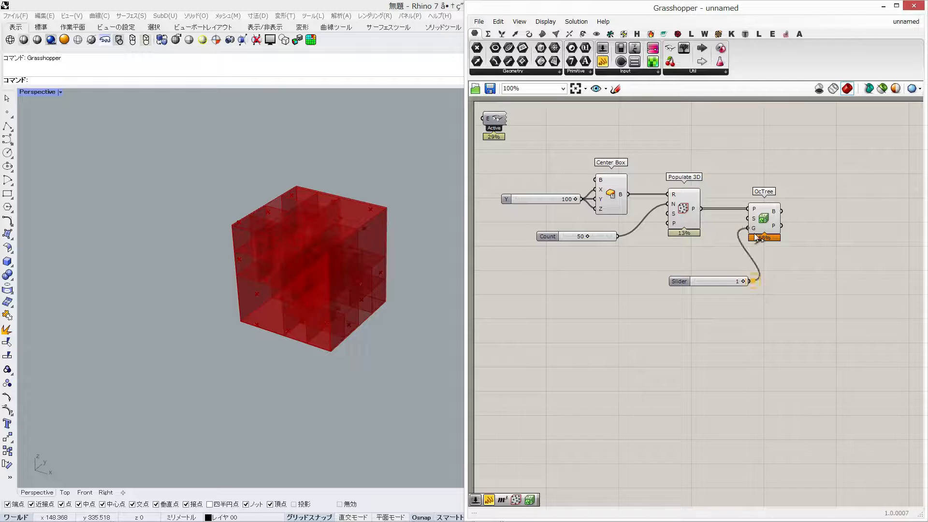
# Hide the previews of Center Box and Populate 3D so only the OcTree boxes are displayed.
pyautogui.moveTo(701, 169); pyautogui.dragTo(570, 251)
pyautogui.middleClick(600, 278)
pyautogui.click(636, 242)
pyautogui.moveTo(319, 295)
pyautogui.mouseDown(button='right')
pyautogui.moveTo(377, 303)
pyautogui.moveTo(317, 340)
pyautogui.moveTo(318, 310)
pyautogui.mouseUp(button='right')
pyautogui.scroll(4, 318, 310)
# Add a Volume component beside the OcTree and place a second copy of it above.
pyautogui.doubleClick(795, 292)
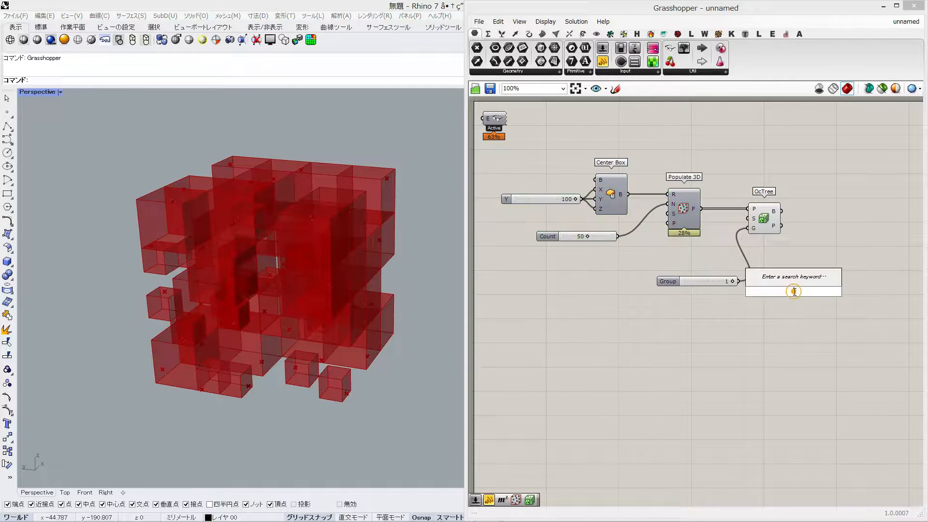
pyautogui.write('volu')
pyautogui.press('Return')
pyautogui.moveTo(792, 294); pyautogui.dragTo(790, 176)
# Connect the Center Box through a relay to the upper Volume and the OcTree boxes to the lower Volume, aligning both.
pyautogui.moveTo(627, 195); pyautogui.dragTo(775, 177)
pyautogui.doubleClick(709, 179)
pyautogui.moveTo(709, 179); pyautogui.dragTo(652, 168)
pyautogui.moveTo(790, 175); pyautogui.dragTo(813, 168)
pyautogui.moveTo(793, 291); pyautogui.dragTo(816, 217)
pyautogui.moveTo(832, 208); pyautogui.dragTo(750, 213, button='right')
pyautogui.click(736, 175)
pyautogui.moveTo(724, 122); pyautogui.dragTo(775, 232)
pyautogui.click(759, 195)
# Add a Vector 2Pt component from the lower Volume's centroids (A) to the upper Volume's centroid (B).
pyautogui.click(798, 207)
pyautogui.doubleClick(797, 207)
pyautogui.write('vec2')
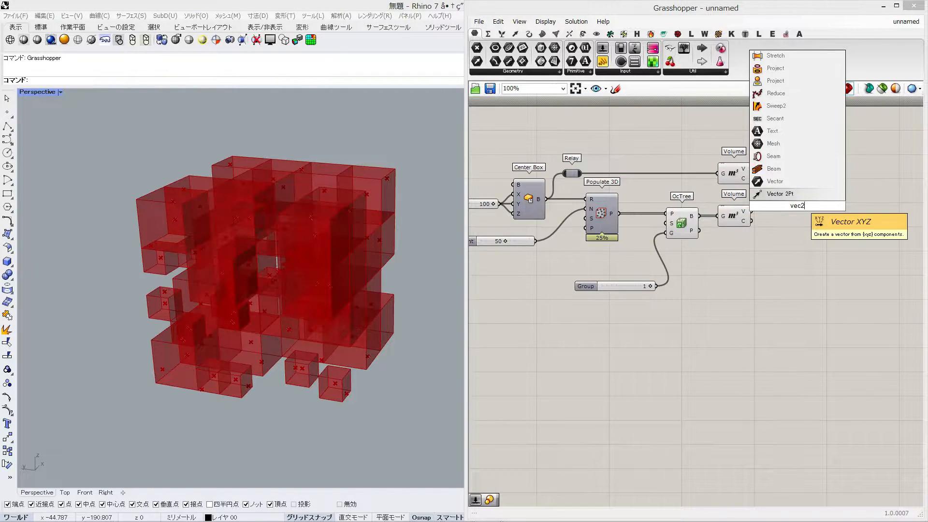
pyautogui.click(795, 196)
pyautogui.moveTo(796, 199); pyautogui.dragTo(818, 186)
pyautogui.moveTo(752, 221); pyautogui.dragTo(792, 169)
# Add a Move component and feed the OcTree boxes into its geometry input through a relay.
pyautogui.doubleClick(799, 229)
pyautogui.write('move')
pyautogui.press('Return')
pyautogui.moveTo(698, 216); pyautogui.dragTo(730, 251)
pyautogui.doubleClick(759, 223)
pyautogui.moveTo(795, 236); pyautogui.dragTo(874, 260)
# Add an Amplitude component and connect the Vector 2Pt output to its vector input.
pyautogui.moveTo(827, 171); pyautogui.dragTo(853, 180)
pyautogui.doubleClick(853, 179)
pyautogui.write('amp')
pyautogui.press('Return')
pyautogui.moveTo(840, 182); pyautogui.dragTo(862, 181)
# Set the amplitude with a slider of 20 and use the resulting vector as the Move translation.
pyautogui.doubleClick(831, 202)
pyautogui.write('20')
pyautogui.press('Return')
pyautogui.moveTo(880, 224); pyautogui.dragTo(752, 227, button='right')
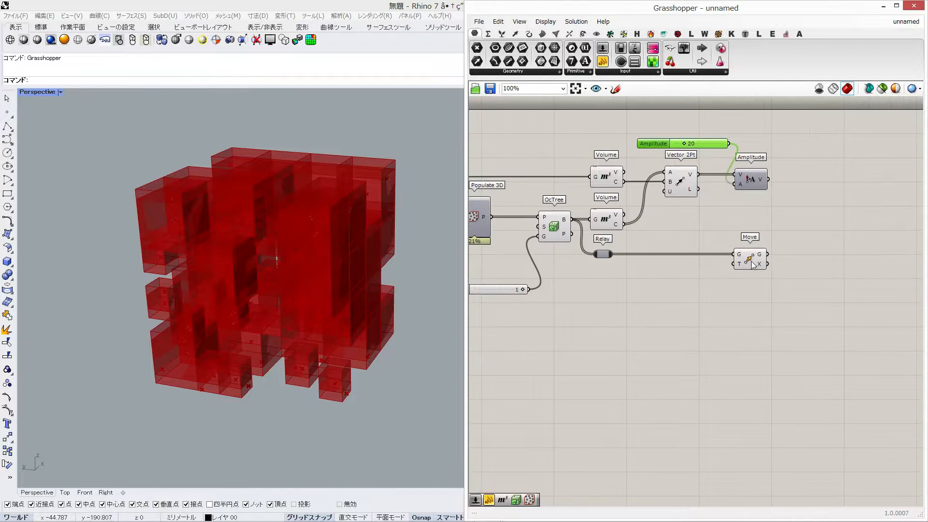
pyautogui.moveTo(751, 260); pyautogui.dragTo(793, 263)
pyautogui.click(772, 185)
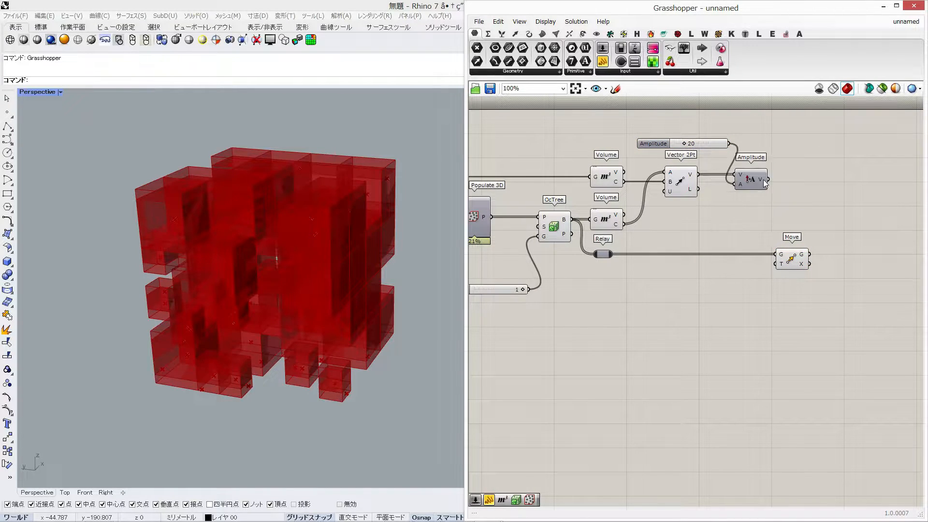
# Hide the previews of the OcTree, Volume, vector and relay components upstream of Move.
pyautogui.moveTo(739, 316); pyautogui.dragTo(563, 135)
pyautogui.middleClick(590, 254)
pyautogui.click(624, 222)
pyautogui.click(723, 291)
# Add a Solid Union component and connect the moved boxes to it.
pyautogui.moveTo(791, 250); pyautogui.dragTo(694, 245, button='right')
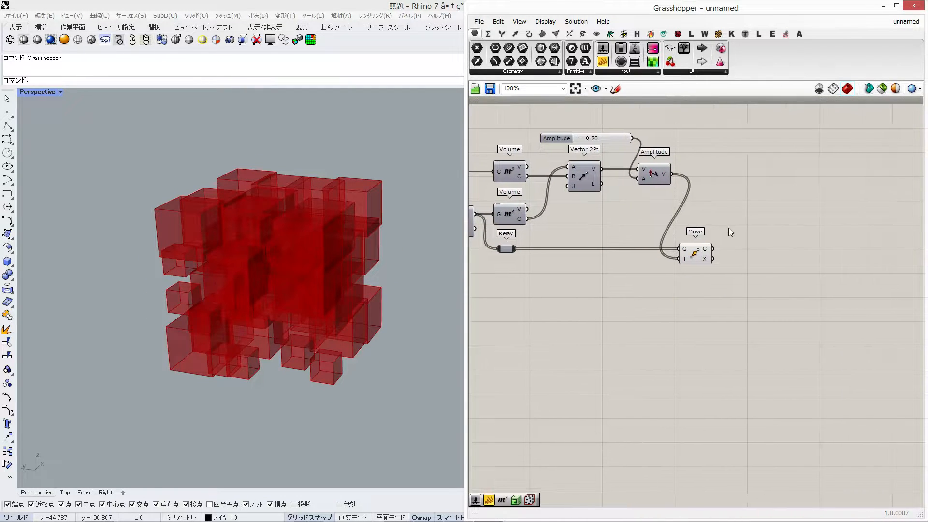
pyautogui.doubleClick(728, 227)
pyautogui.write('union')
pyautogui.press('Up')
pyautogui.press('Up')
pyautogui.press('Up')
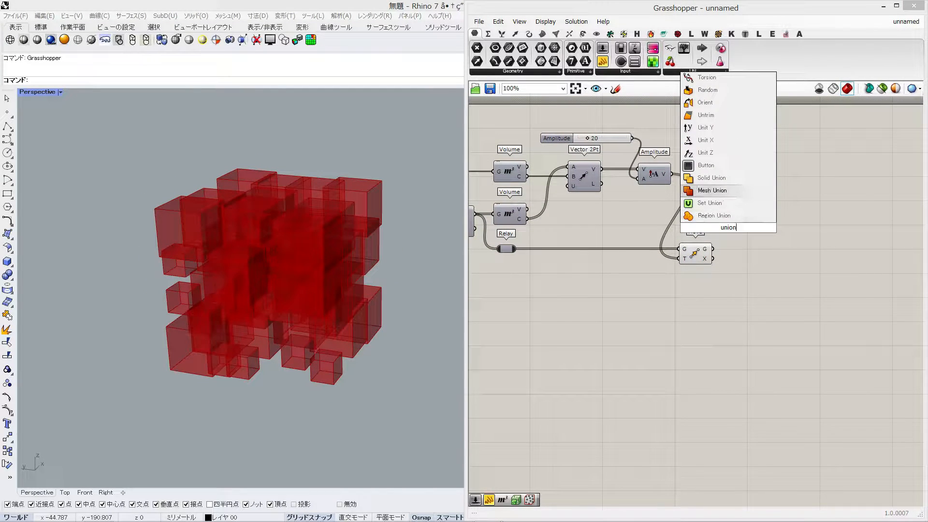
pyautogui.press('Return')
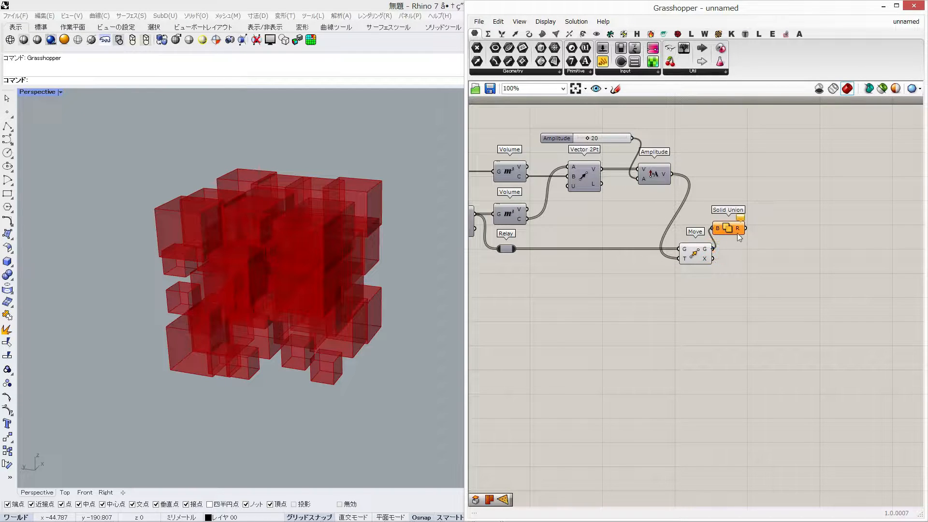
pyautogui.moveTo(734, 234); pyautogui.dragTo(747, 253)
# Add a TriRemesh component after the Solid Union.
pyautogui.moveTo(845, 247); pyautogui.dragTo(811, 248, button='right')
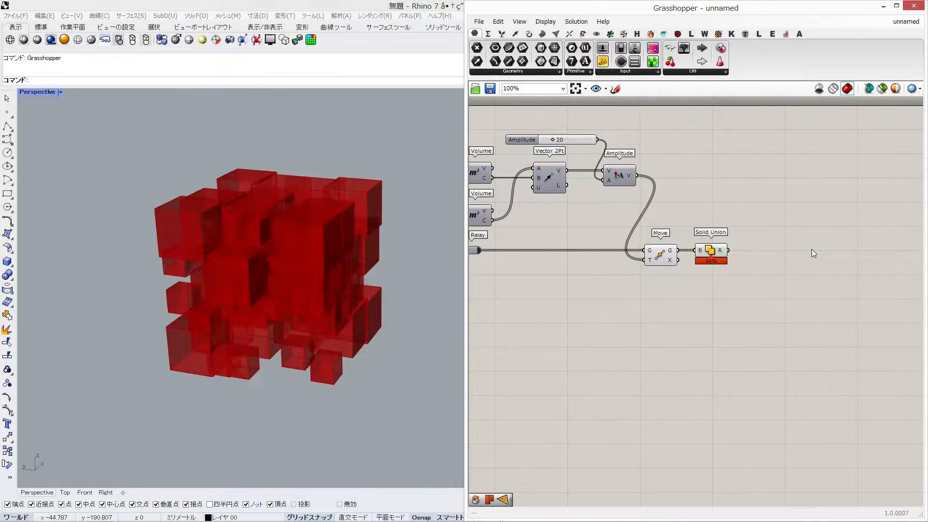
pyautogui.doubleClick(810, 248)
pyautogui.write('tri')
pyautogui.click(804, 125)
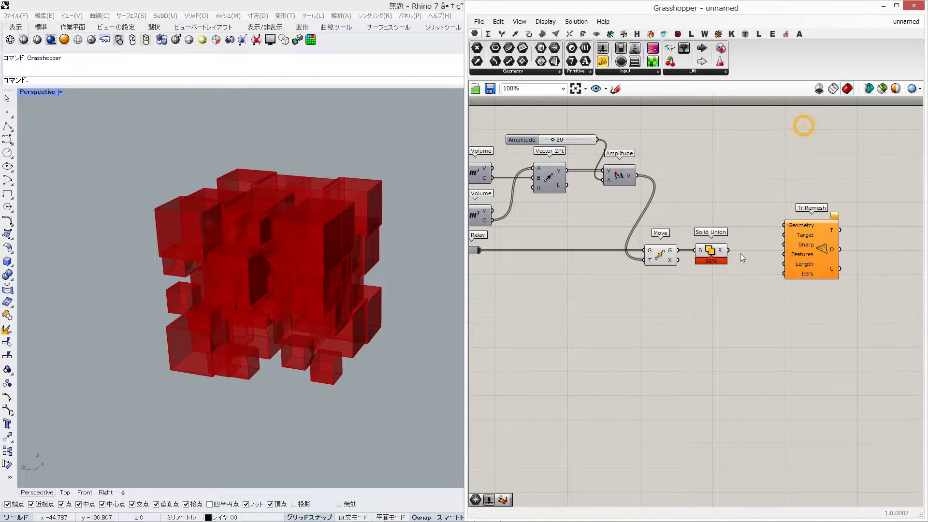
pyautogui.moveTo(767, 239); pyautogui.dragTo(738, 266)
# Connect a slider of 15 to TriRemesh's Length input and the Solid Union result to its Geometry input.
pyautogui.doubleClick(737, 283)
pyautogui.write('15')
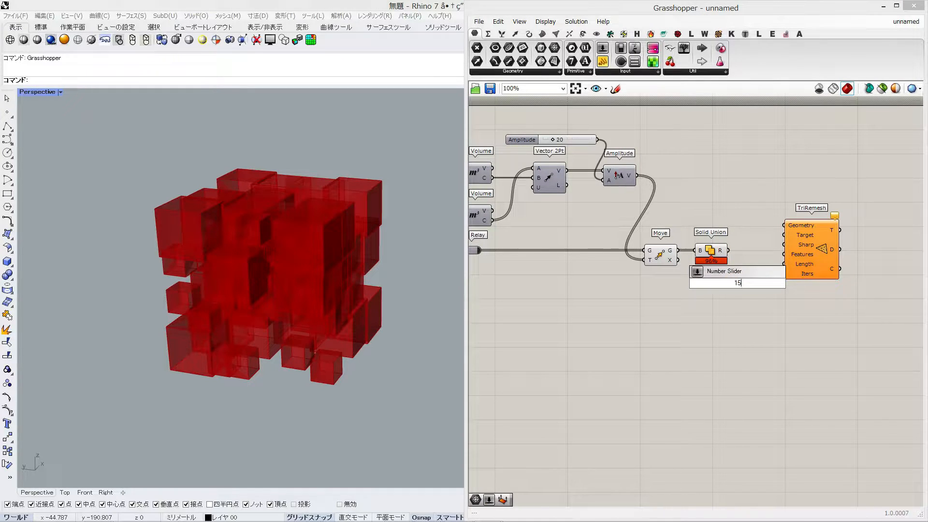
pyautogui.press('Return')
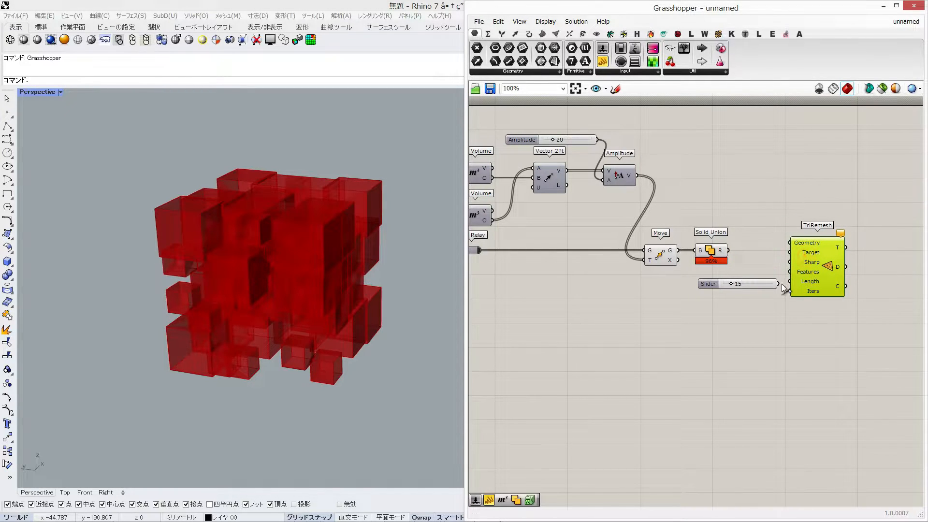
pyautogui.moveTo(728, 250); pyautogui.dragTo(797, 246)
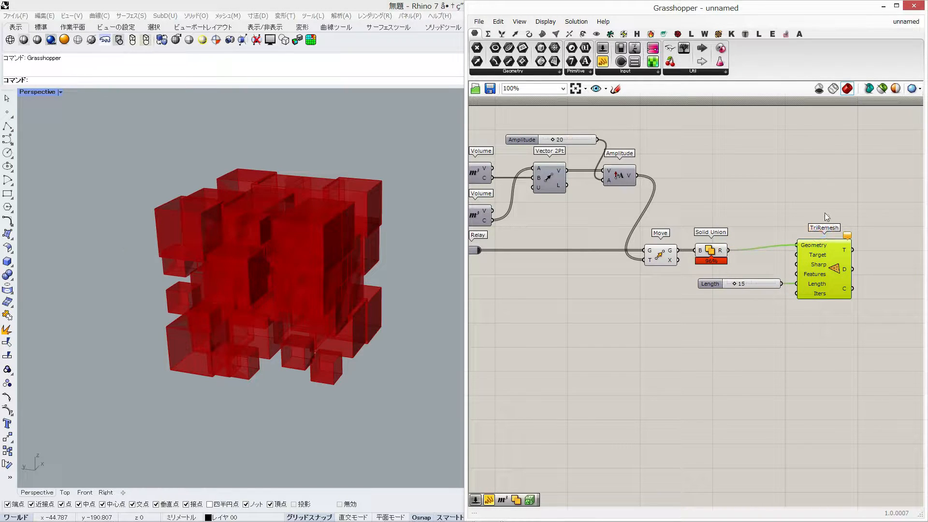
pyautogui.moveTo(824, 212); pyautogui.dragTo(747, 296)
pyautogui.moveTo(832, 263); pyautogui.dragTo(831, 271)
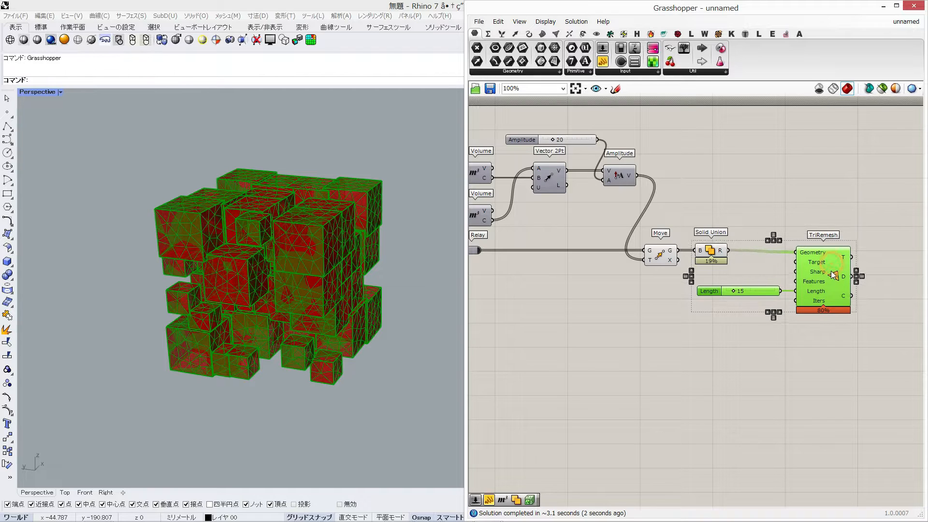
# Add a Combine&Clean component and connect TriRemesh's T output to it.
pyautogui.moveTo(877, 251); pyautogui.dragTo(790, 253, button='right')
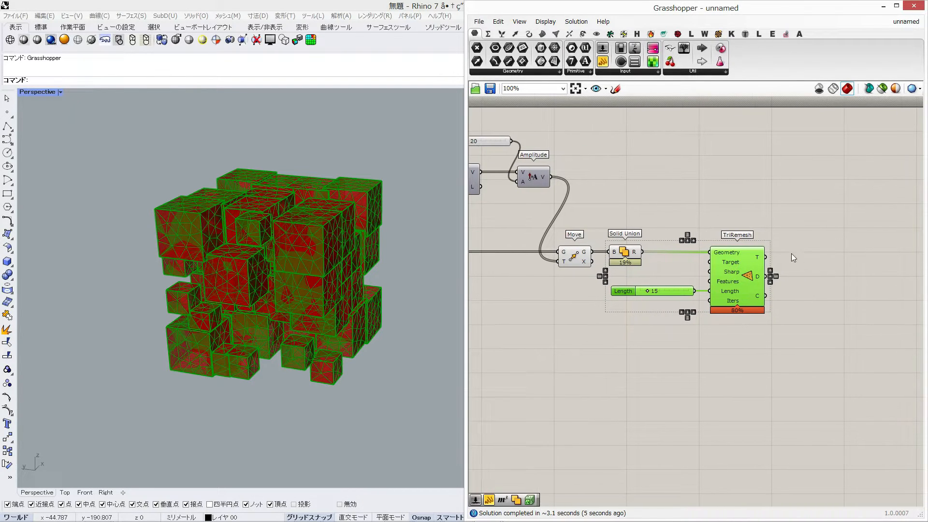
pyautogui.doubleClick(790, 253)
pyautogui.write('combine')
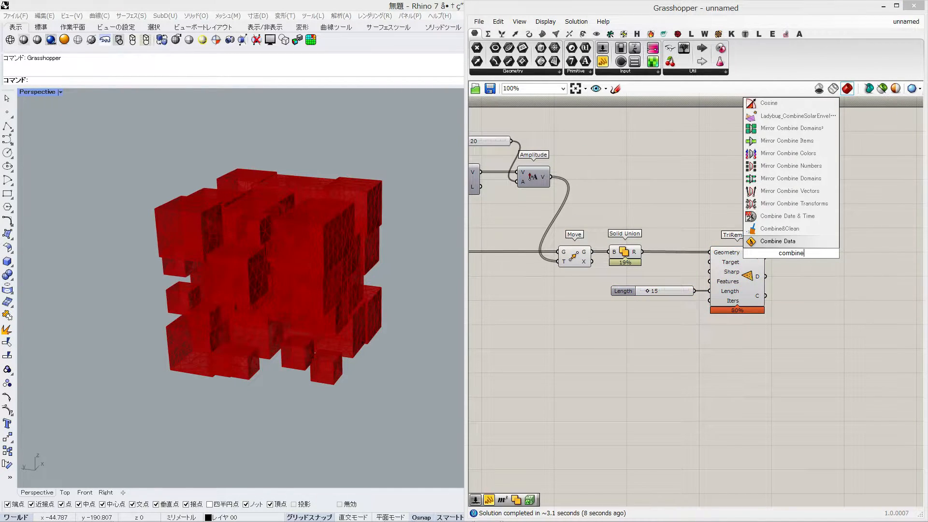
pyautogui.click(779, 228)
pyautogui.moveTo(764, 257); pyautogui.dragTo(797, 259)
pyautogui.moveTo(739, 257); pyautogui.dragTo(658, 260, button='right')
# Add Weaverbird's Picture Frame and feed it the Combine&Clean mesh.
pyautogui.moveTo(768, 236); pyautogui.dragTo(728, 236, button='right')
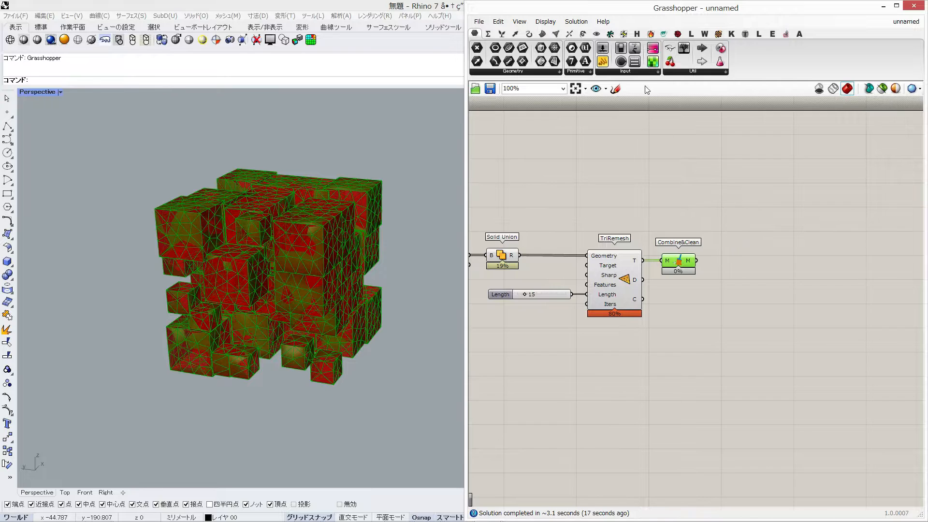
pyautogui.click(705, 35)
pyautogui.moveTo(739, 267); pyautogui.dragTo(749, 266)
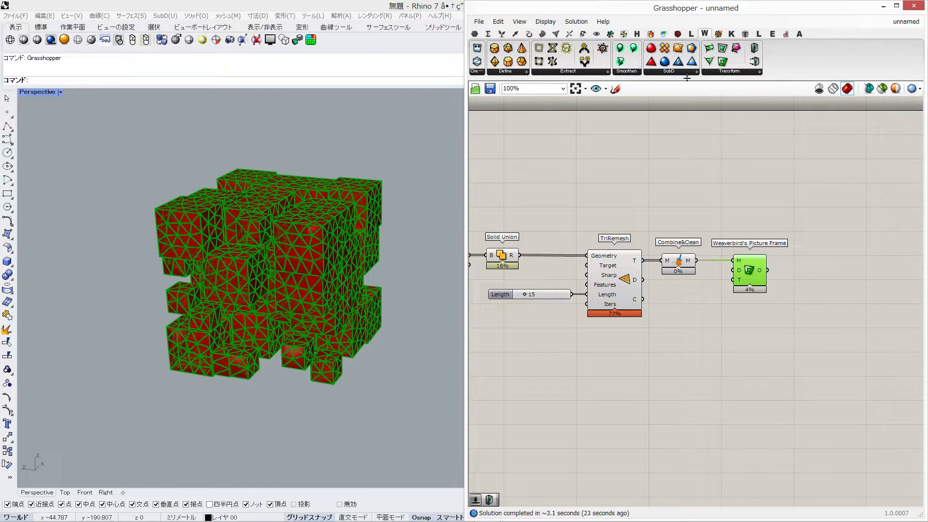
# Hide the previews of Move, Solid Union, TriRemesh and Combine&Clean.
pyautogui.moveTo(675, 212); pyautogui.dragTo(785, 195, button='right')
pyautogui.moveTo(796, 197); pyautogui.dragTo(565, 333)
pyautogui.middleClick(603, 331)
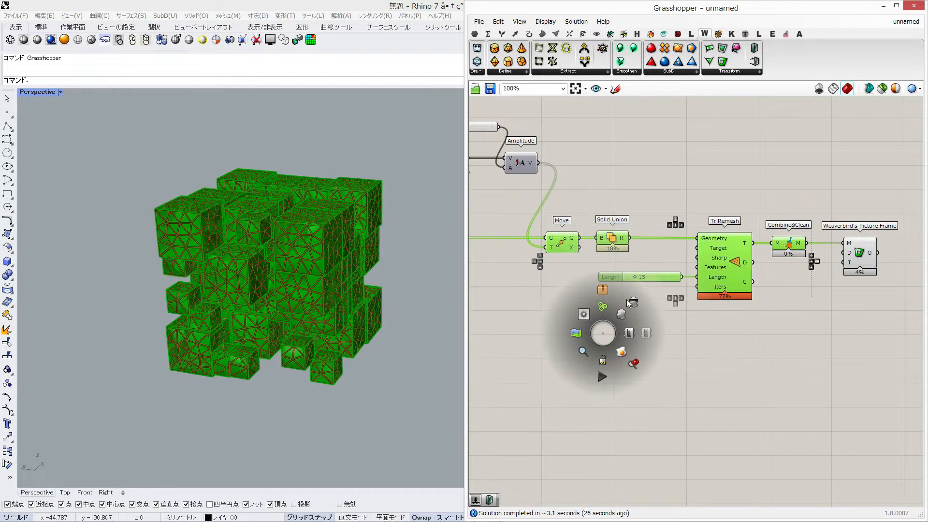
pyautogui.click(630, 303)
# Thicken the Picture Frame mesh with Weaverbird's Mesh Thicken, using a distance slider set to 1.
pyautogui.moveTo(774, 173); pyautogui.dragTo(695, 174, button='right')
pyautogui.moveTo(846, 257)
pyautogui.mouseDown()
pyautogui.moveTo(828, 255)
pyautogui.moveTo(848, 260)
pyautogui.moveTo(839, 260)
pyautogui.mouseUp()
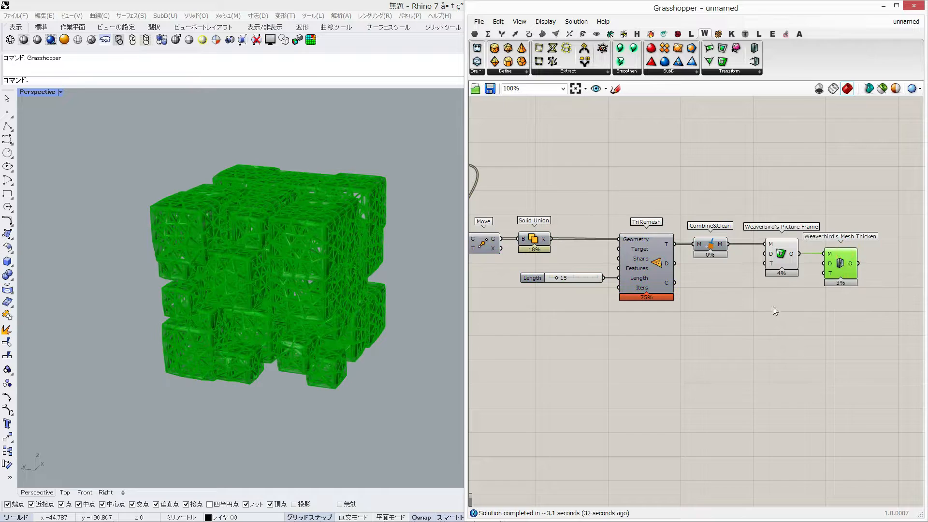
pyautogui.doubleClick(728, 335)
pyautogui.write('1')
pyautogui.press('Return')
pyautogui.moveTo(775, 336); pyautogui.dragTo(809, 267)
pyautogui.moveTo(377, 332); pyautogui.dragTo(373, 356, button='right')
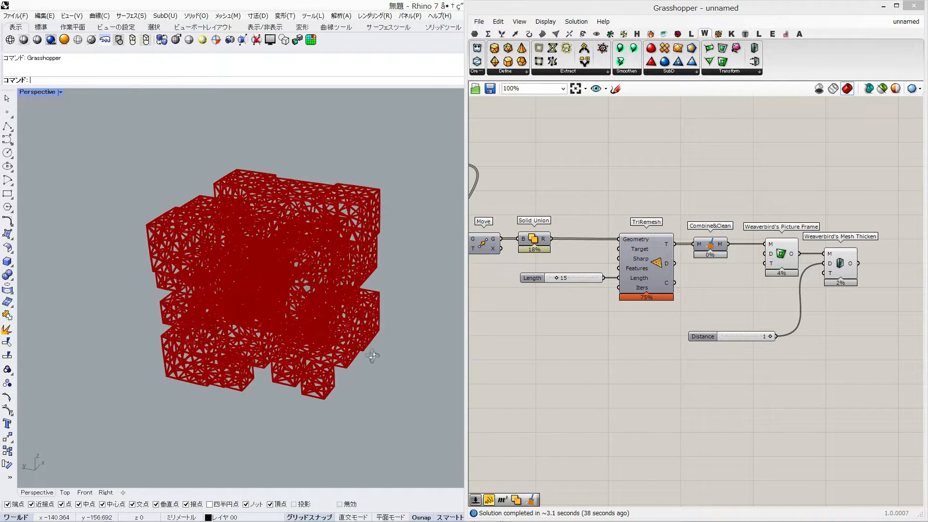
# Bake the Weaverbird's Mesh Thicken result into Rhino.
pyautogui.moveTo(755, 282); pyautogui.dragTo(716, 284, button='right')
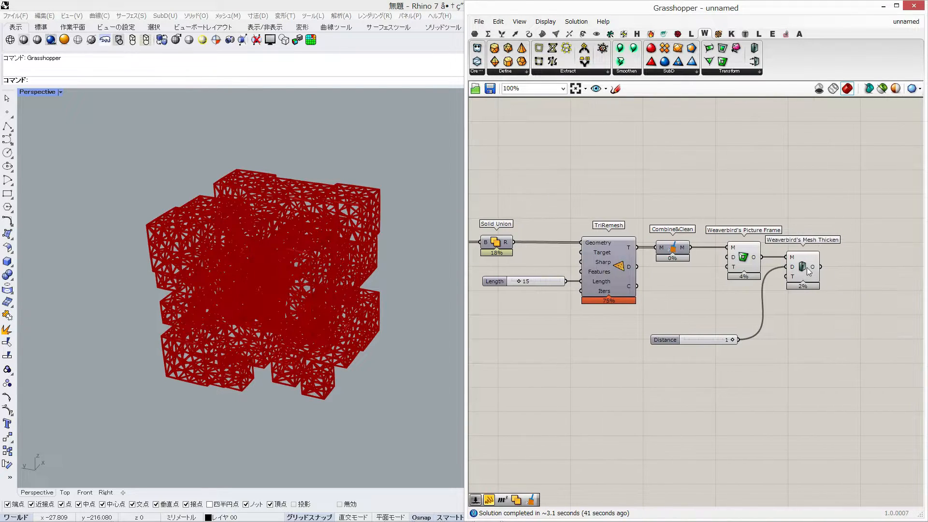
pyautogui.click(806, 267)
pyautogui.rightClick(807, 268)
pyautogui.click(818, 306)
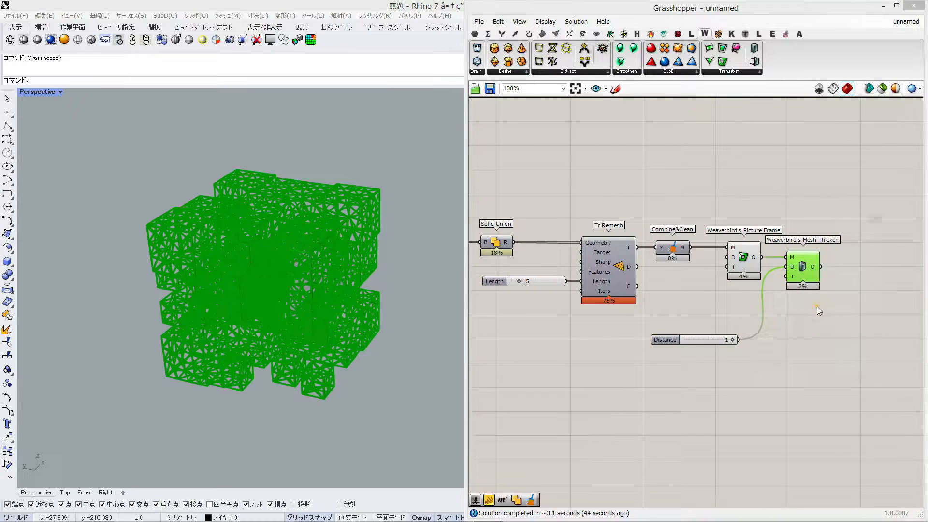
pyautogui.click(817, 391)
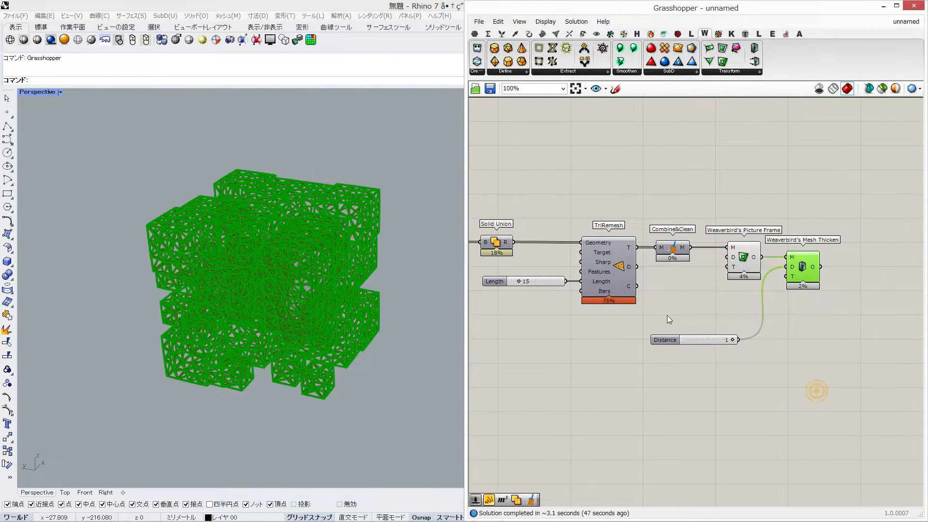
# Set the Perspective viewport to Rendered display and hide the Picture Frame and Mesh Thicken previews.
pyautogui.moveTo(490, 316); pyautogui.dragTo(608, 323, button='right')
pyautogui.click(589, 358)
pyautogui.click(64, 40)
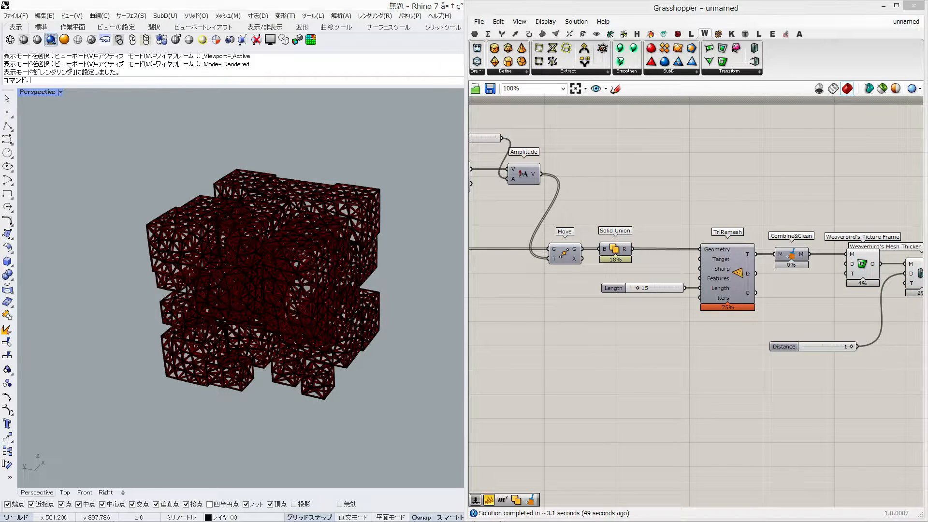
pyautogui.moveTo(814, 255); pyautogui.dragTo(726, 258, button='right')
pyautogui.moveTo(861, 343); pyautogui.dragTo(767, 240)
pyautogui.middleClick(686, 199)
pyautogui.click(715, 160)
# Bake the Solid Union result into Rhino.
pyautogui.moveTo(523, 251); pyautogui.dragTo(545, 252, button='right')
pyautogui.rightClick(545, 253)
pyautogui.click(571, 292)
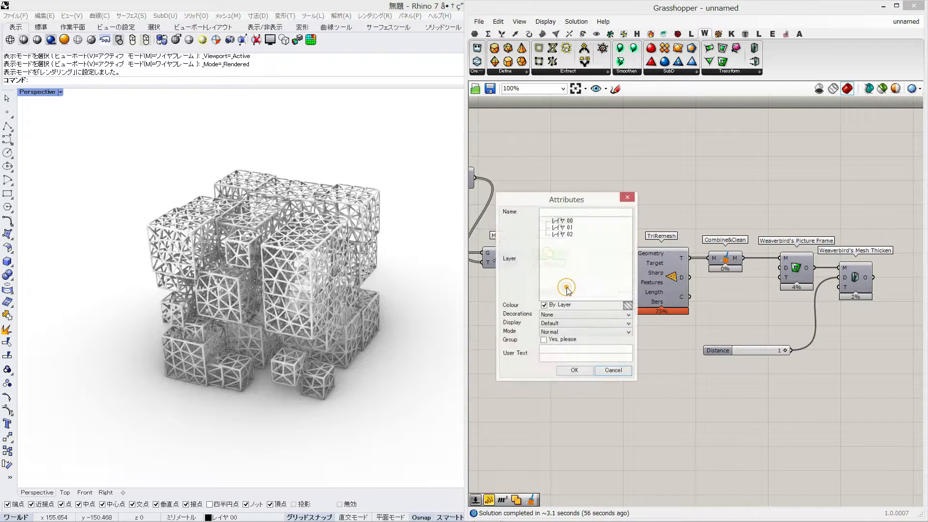
pyautogui.click(574, 370)
# Select all baked geometry in the Perspective view and move it aside along the Y axis.
pyautogui.moveTo(401, 170); pyautogui.dragTo(324, 232)
pyautogui.click(245, 282)
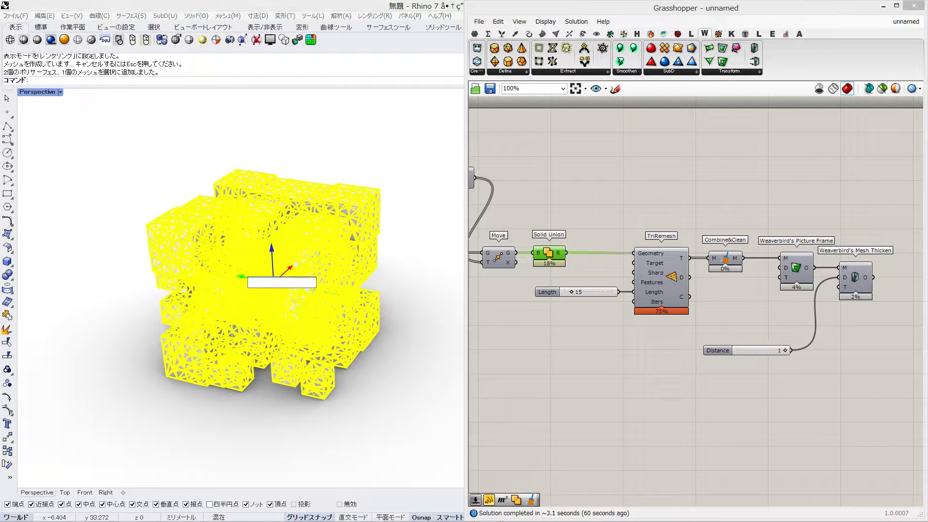
pyautogui.write('25')
pyautogui.press('Return')
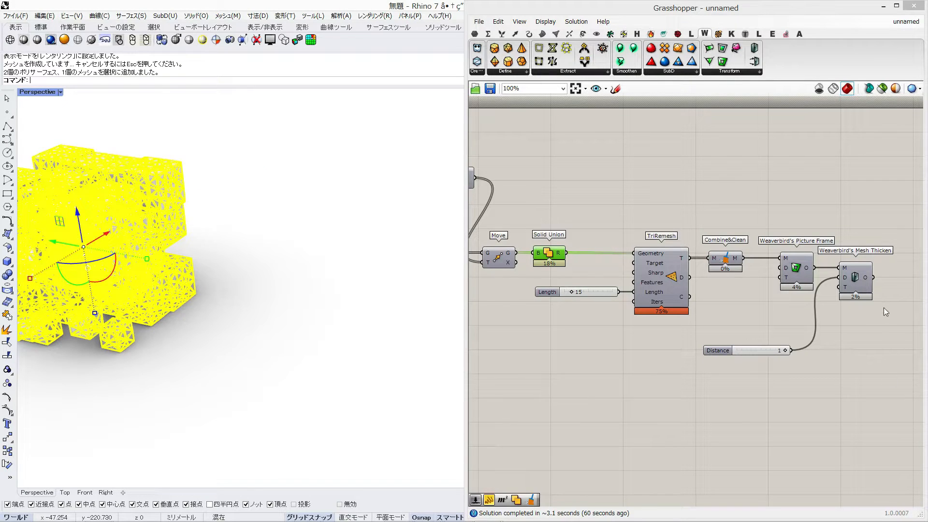
# Move the Mesh Thicken component and its Distance slider down to make room after the Picture Frame.
pyautogui.moveTo(883, 307); pyautogui.dragTo(798, 315, button='right')
pyautogui.moveTo(825, 381); pyautogui.dragTo(717, 282)
pyautogui.click(811, 361)
pyautogui.moveTo(773, 290); pyautogui.dragTo(772, 364)
# Add a SubD from Mesh component beside Weaverbird's Picture Frame.
pyautogui.click(791, 283)
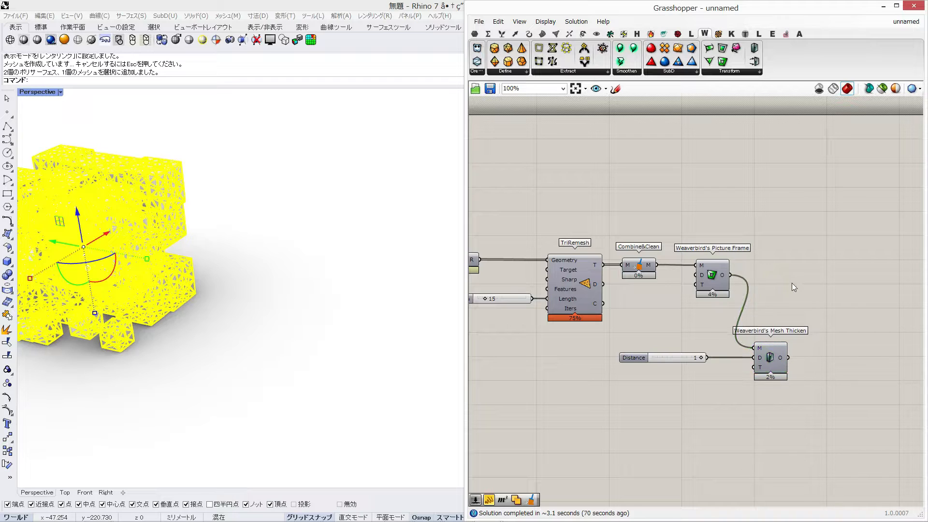
pyautogui.doubleClick(791, 283)
pyautogui.write('sub')
pyautogui.press('Up')
pyautogui.press('Up')
pyautogui.press('Up')
pyautogui.press('Up')
pyautogui.press('Return')
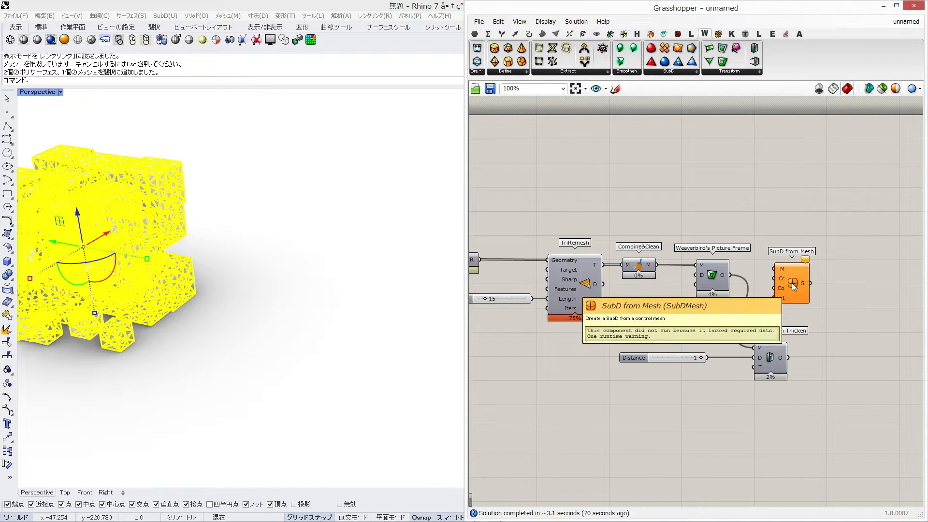
# Connect the Picture Frame output to SubD from Mesh and bake the SubD as a group onto layer レイヤ 02.
pyautogui.moveTo(780, 269); pyautogui.dragTo(797, 281)
pyautogui.rightClick(812, 290)
pyautogui.click(824, 327)
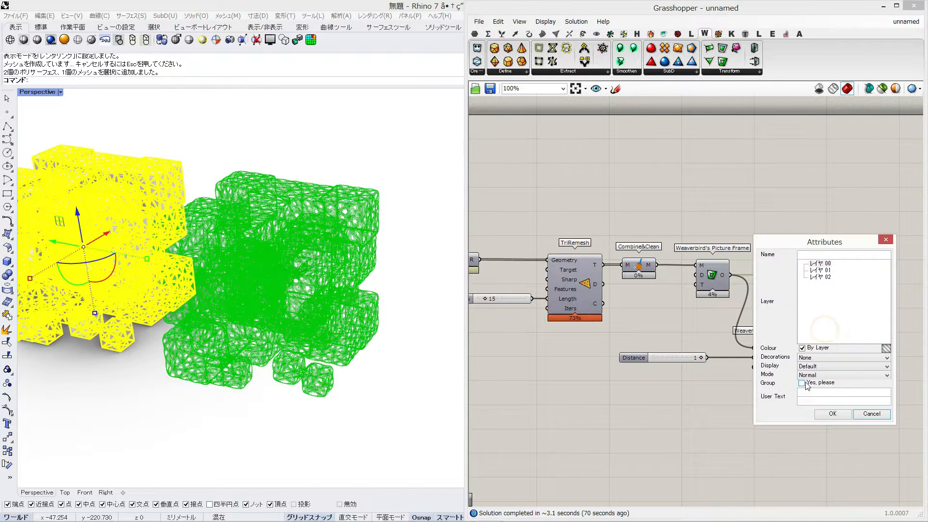
pyautogui.click(818, 279)
pyautogui.click(833, 414)
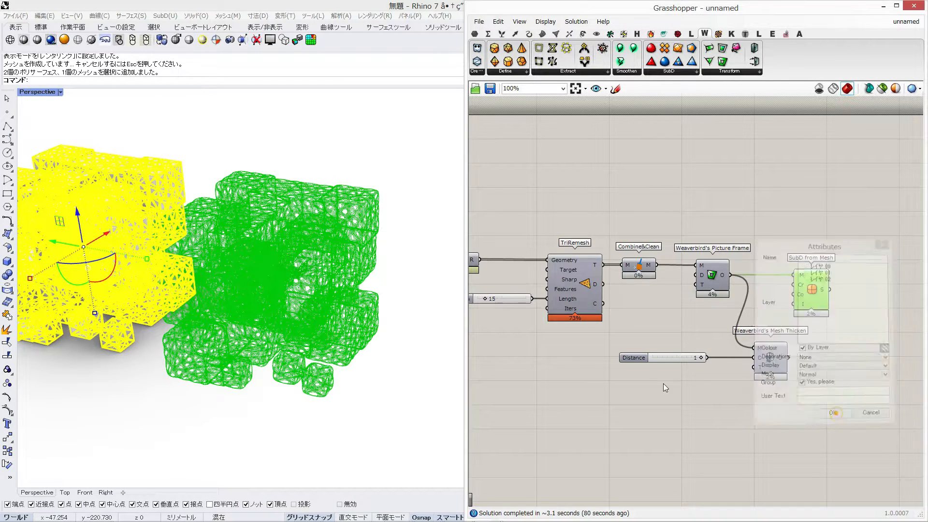
# Turn off the preview of the SubD from Mesh and Weaverbird's Mesh Thicken components.
pyautogui.moveTo(838, 406); pyautogui.dragTo(734, 256)
pyautogui.middleClick(744, 215)
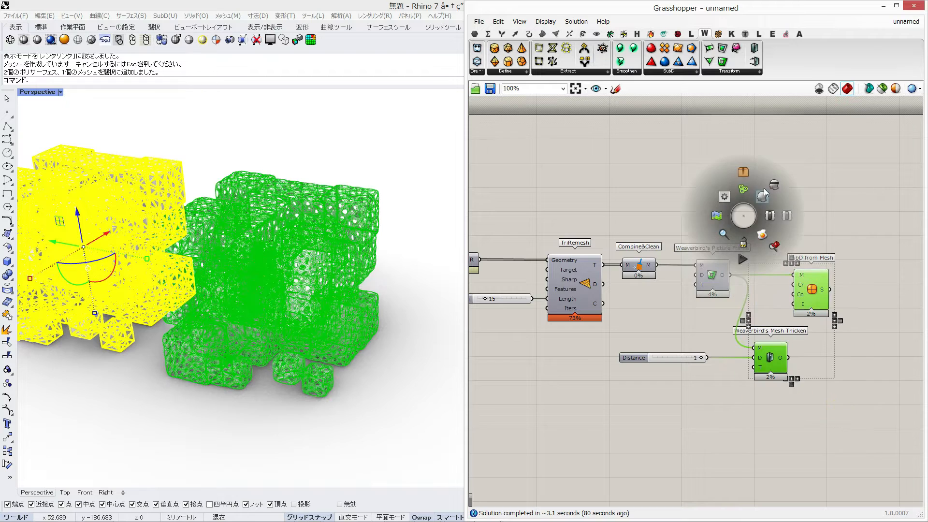
pyautogui.click(772, 185)
# Select the baked SubD lattice in the Perspective view and move it along the X axis.
pyautogui.click(311, 237)
pyautogui.click(291, 270)
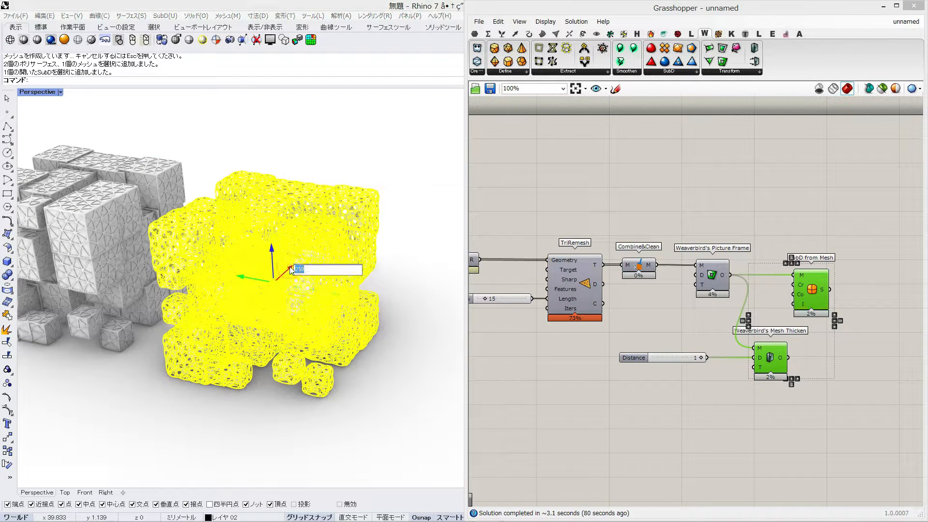
pyautogui.press('Return')
pyautogui.keyDown('shift'); pyautogui.moveTo(328, 334); pyautogui.dragTo(373, 375, button='right'); pyautogui.keyUp('shift')
# Minimize the Grasshopper window and deselect the baked SubD in Rhino's Perspective view.
pyautogui.click(649, 212)
pyautogui.moveTo(640, 246); pyautogui.dragTo(699, 247, button='right')
pyautogui.scroll(-3, 697, 246)
pyautogui.moveTo(591, 259); pyautogui.dragTo(714, 257, button='right')
pyautogui.click(882, 6)
pyautogui.keyDown('shift'); pyautogui.moveTo(228, 295); pyautogui.dragTo(379, 292, button='right'); pyautogui.keyUp('shift')
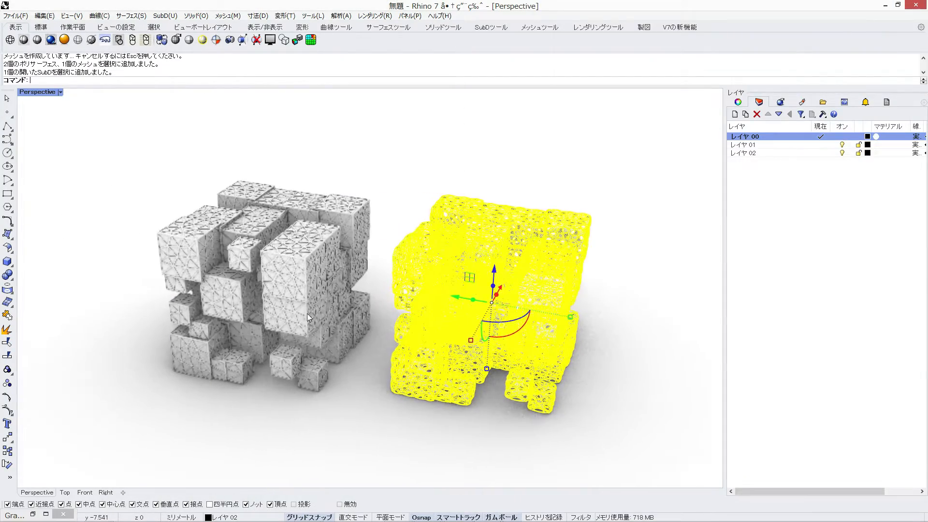
pyautogui.scroll(2, 379, 291)
pyautogui.moveTo(424, 316); pyautogui.dragTo(497, 348, button='right')
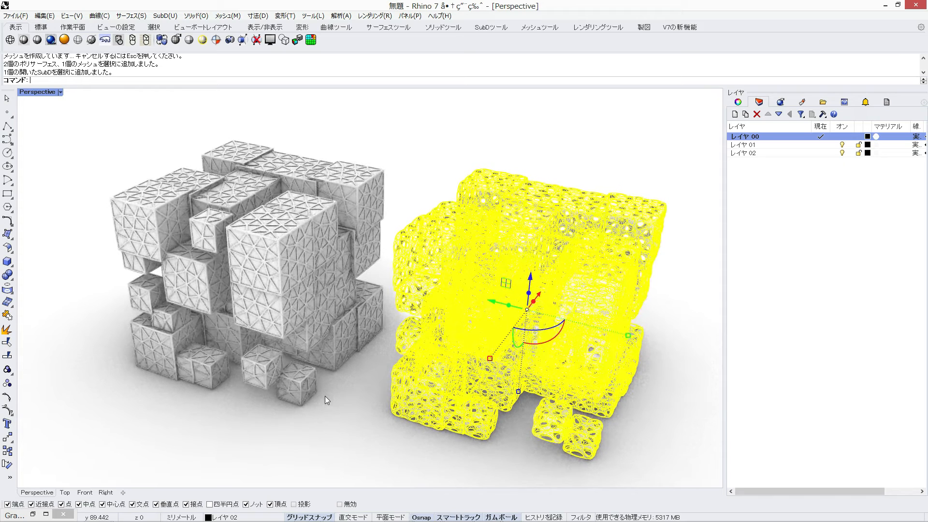
pyautogui.click(323, 425)
# Assign a metal (金属) material with a dark grey color to layer レイヤ 00.
pyautogui.click(878, 138)
pyautogui.click(380, 214)
pyautogui.click(413, 303)
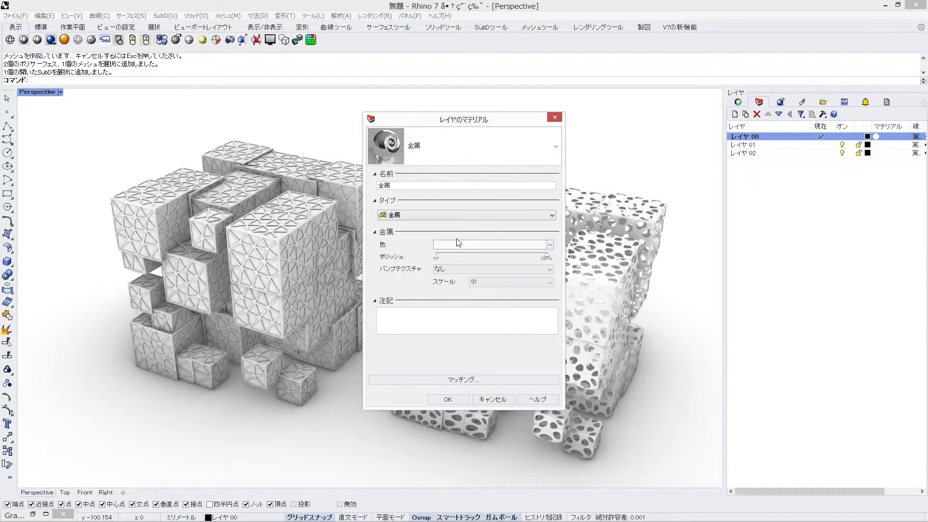
pyautogui.click(457, 245)
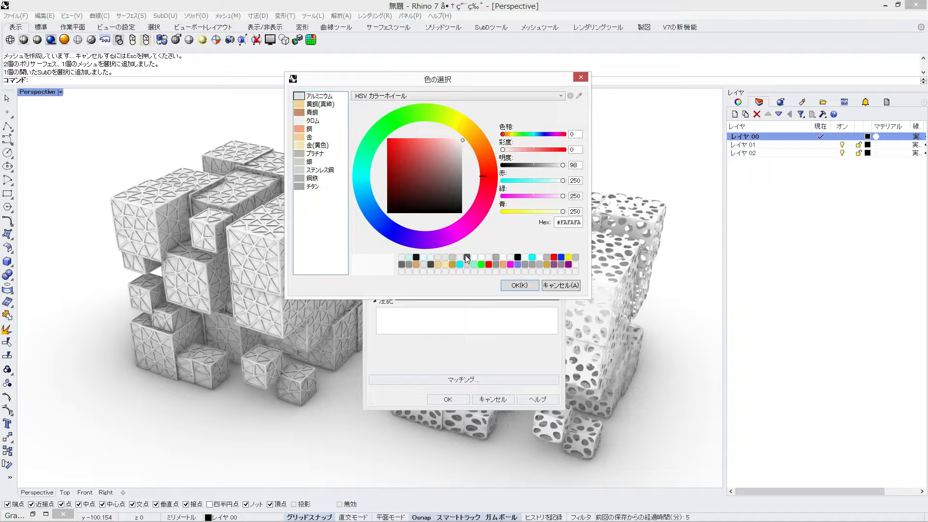
pyautogui.click(467, 257)
pyautogui.moveTo(522, 167); pyautogui.dragTo(518, 168)
pyautogui.click(518, 285)
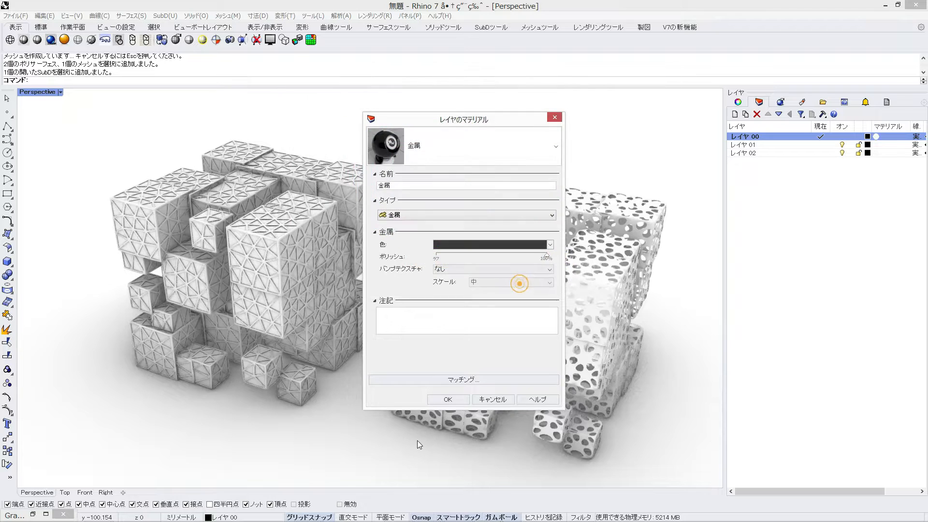
pyautogui.click(448, 399)
pyautogui.click(855, 211)
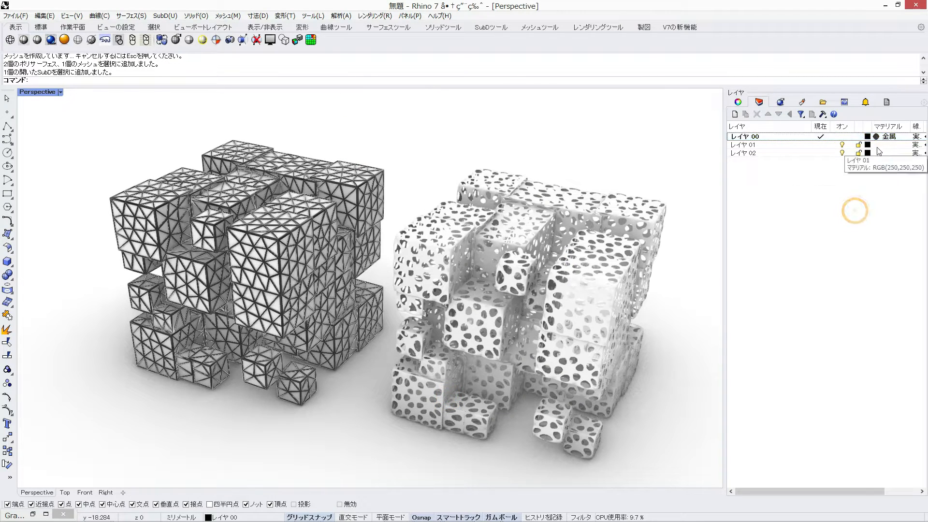
# Assign a plastic (プラスチック) material with 94% transparency and a pale cyan color to layer レイヤ 01.
pyautogui.click(876, 144)
pyautogui.click(438, 214)
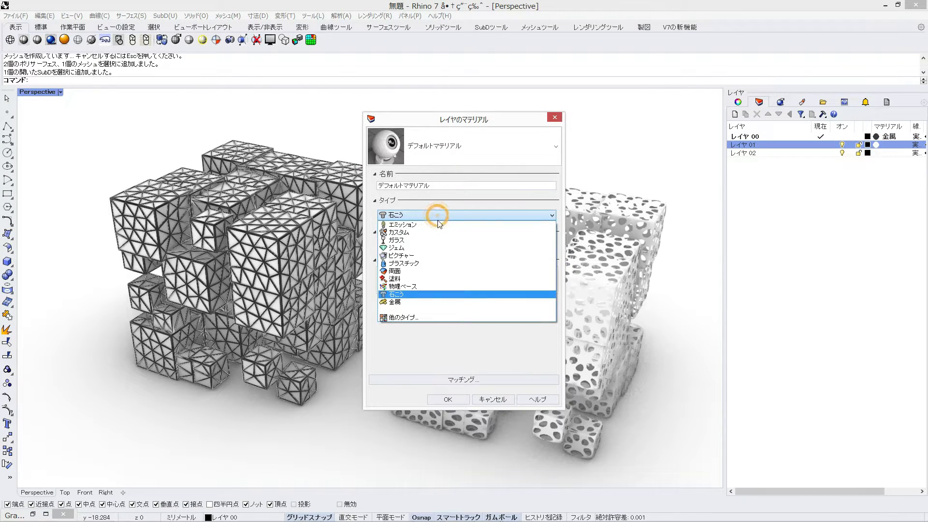
pyautogui.click(428, 265)
pyautogui.moveTo(437, 269); pyautogui.dragTo(541, 273)
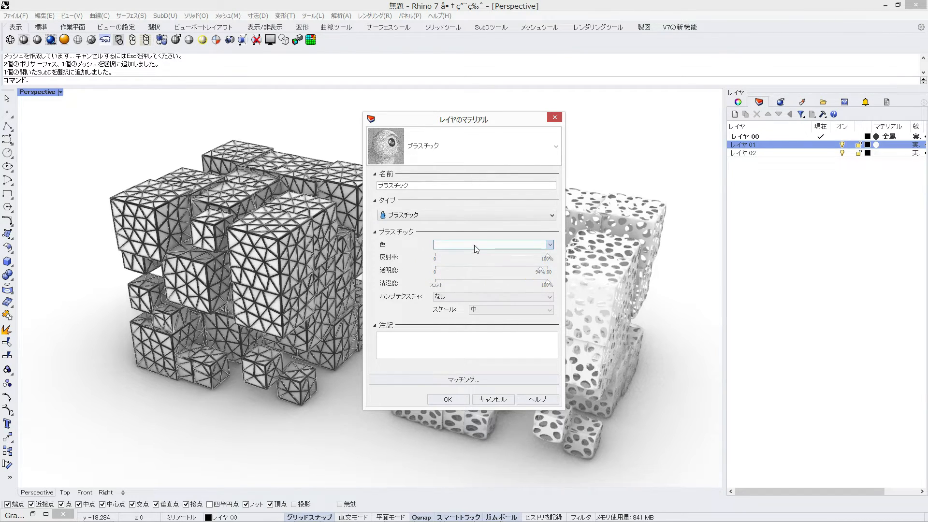
pyautogui.click(475, 249)
pyautogui.click(433, 256)
pyautogui.click(504, 282)
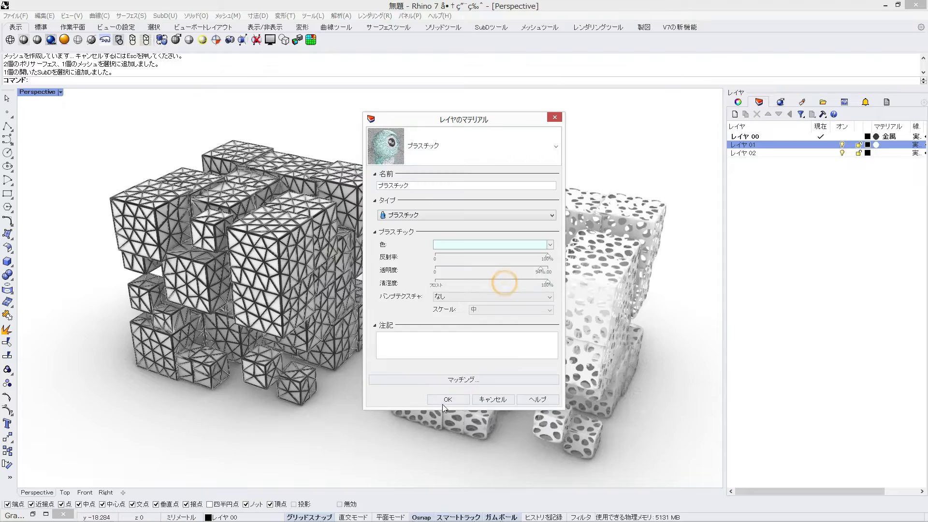
pyautogui.click(443, 400)
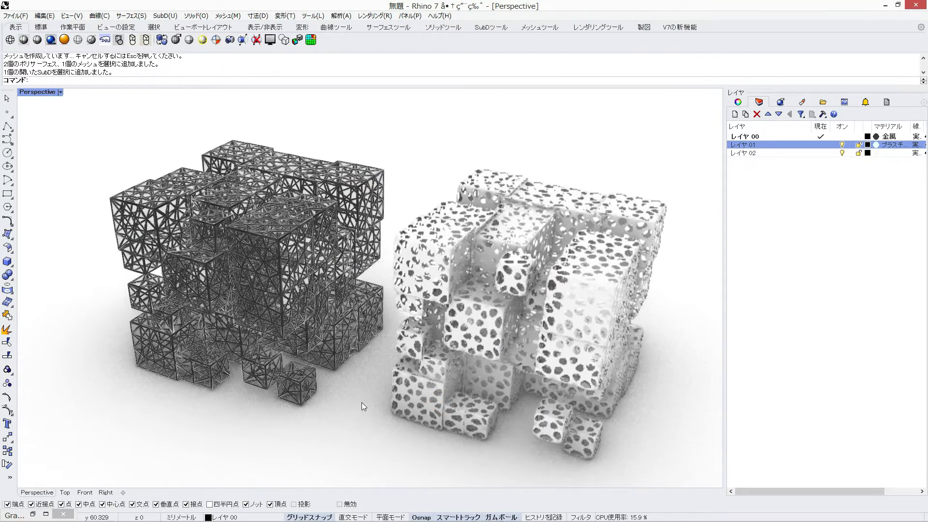
# Switch the Perspective view to the Raytraced (レイトレース) display mode.
pyautogui.click(64, 39)
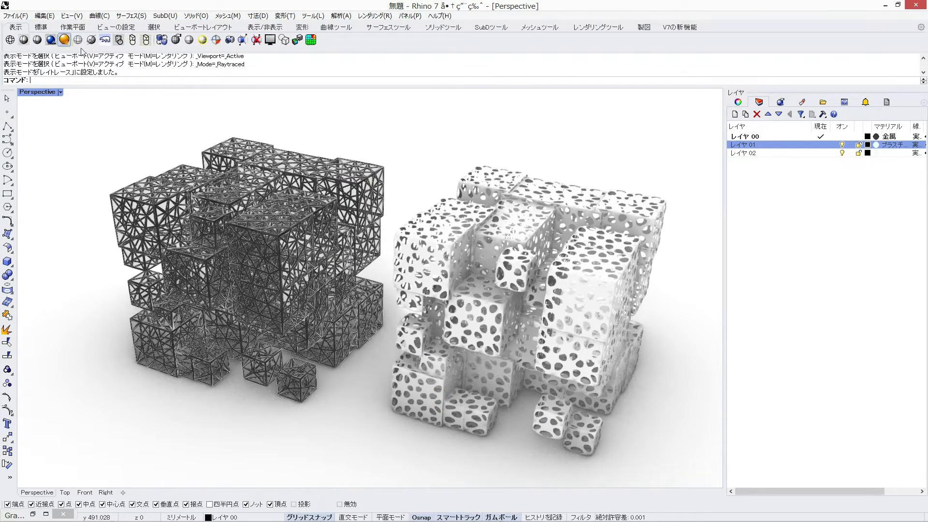